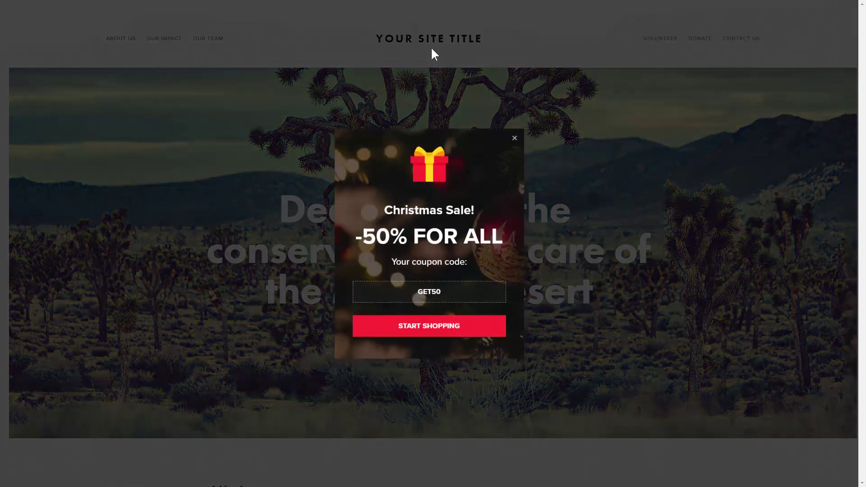
- Copy the GET50 coupon, follow the popup's shopping link, and reach Elfsight's Popup widget page
click(429, 291)
click(429, 329)
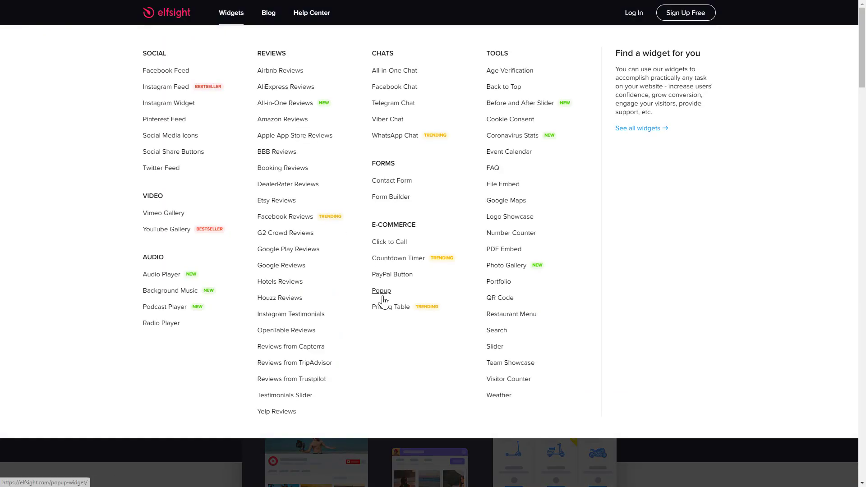
click(381, 295)
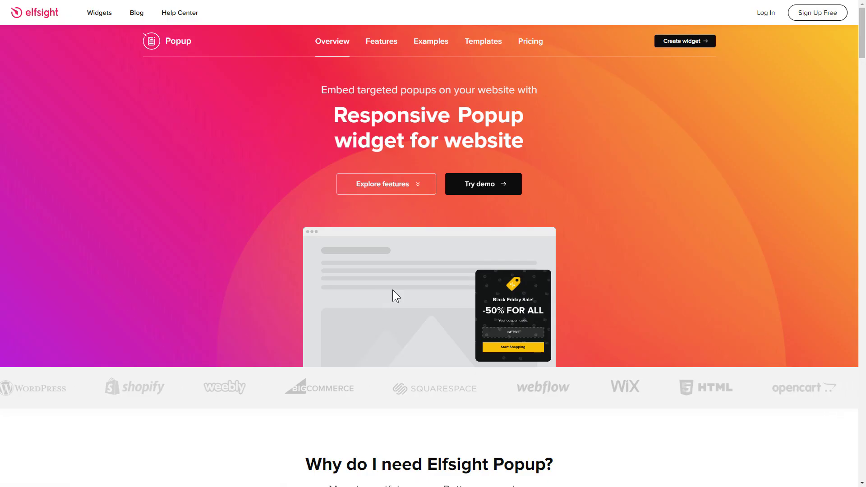
- Preview the Christmas Sale, Sale Notification and Black Friday templates, then pick Christmas Sale
click(680, 49)
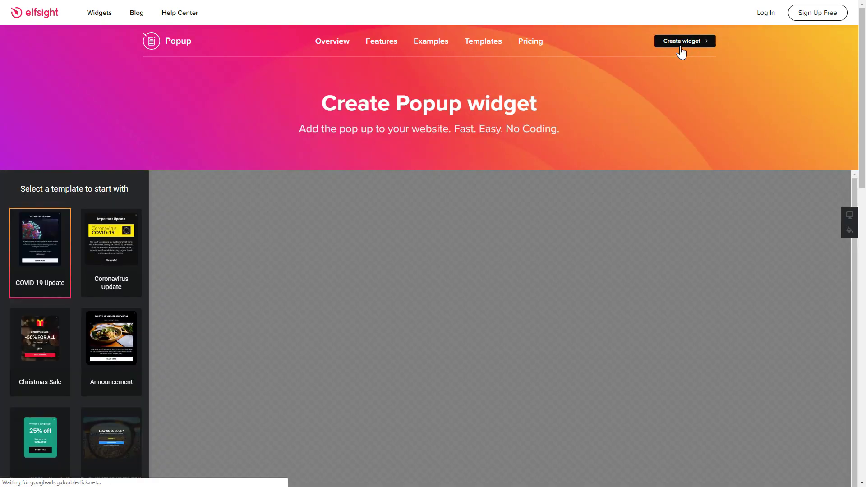
scroll(806, 159, down, 2)
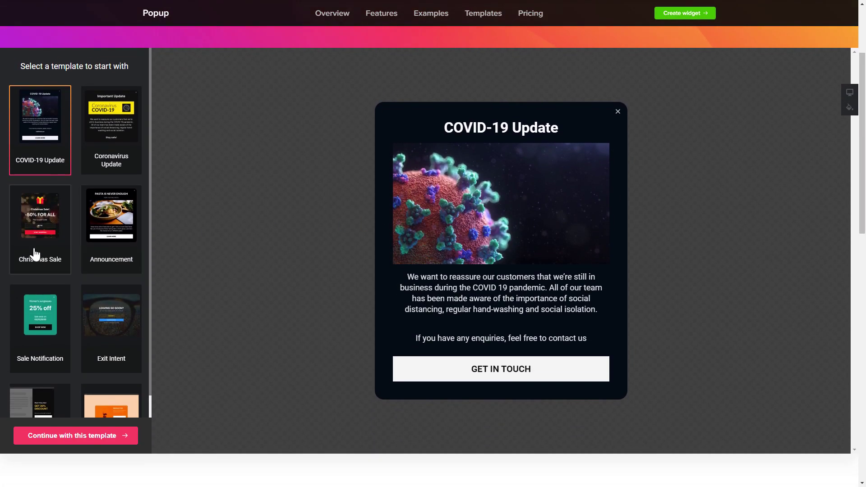
click(34, 254)
click(38, 345)
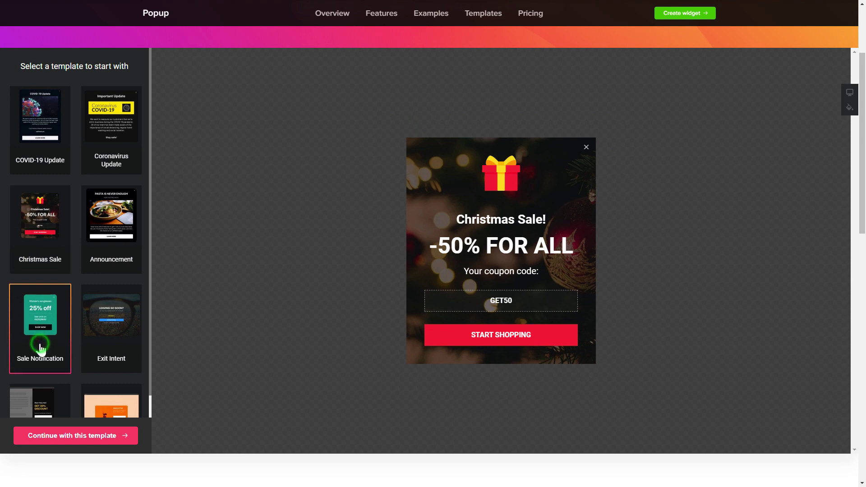
click(39, 398)
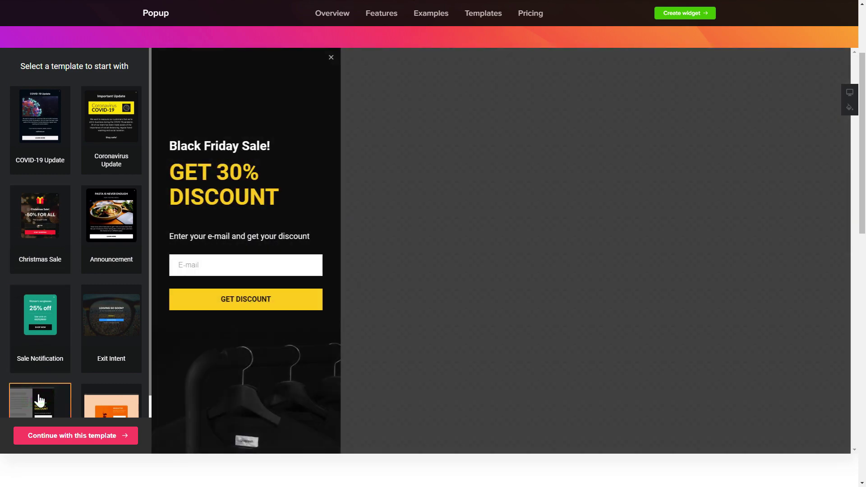
click(40, 251)
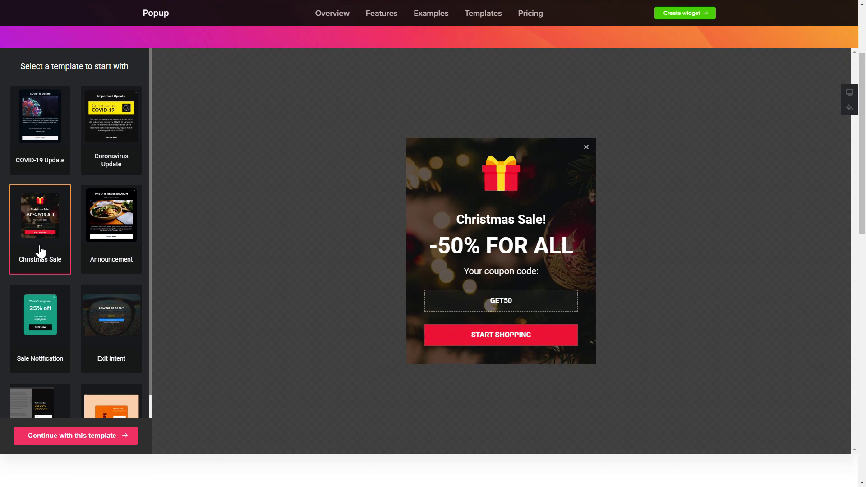
- Continue with the Christmas Sale template and adjust the gift image's scale
click(73, 437)
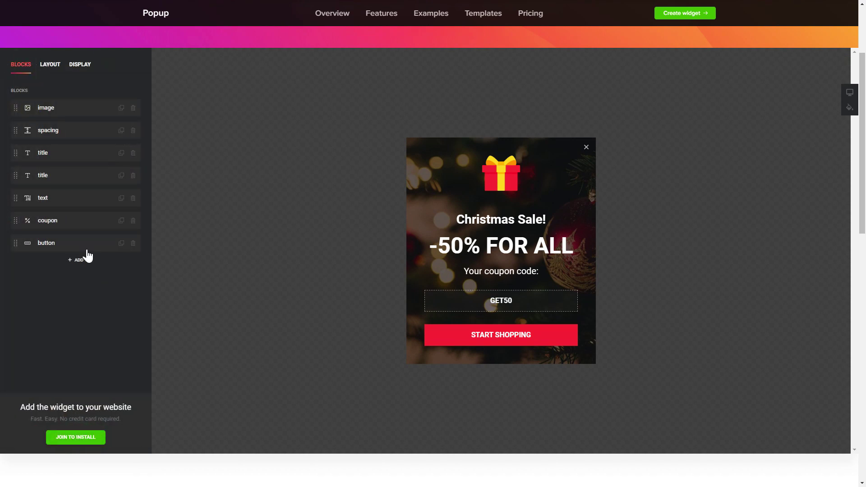
click(98, 109)
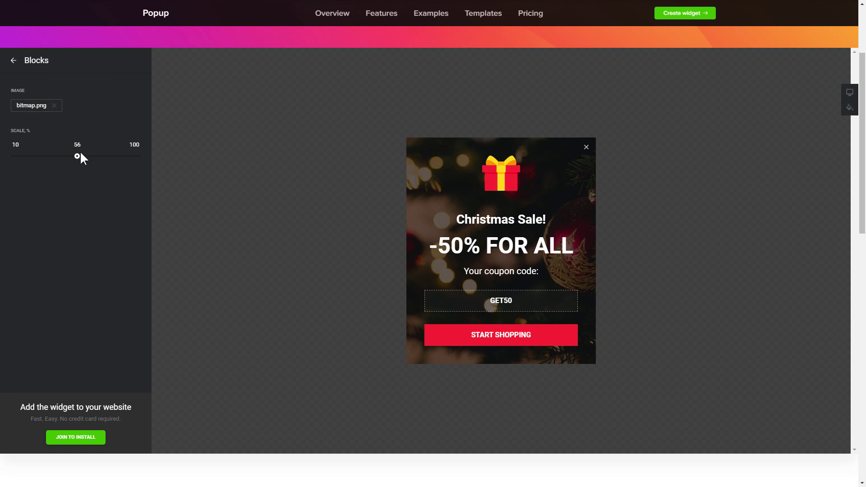
mouse_move(78, 156)
mouse_down()
mouse_move(138, 156)
mouse_move(83, 157)
mouse_up()
click(13, 65)
- Review the page-load trigger settings and the available layout types, keeping Modal
click(79, 68)
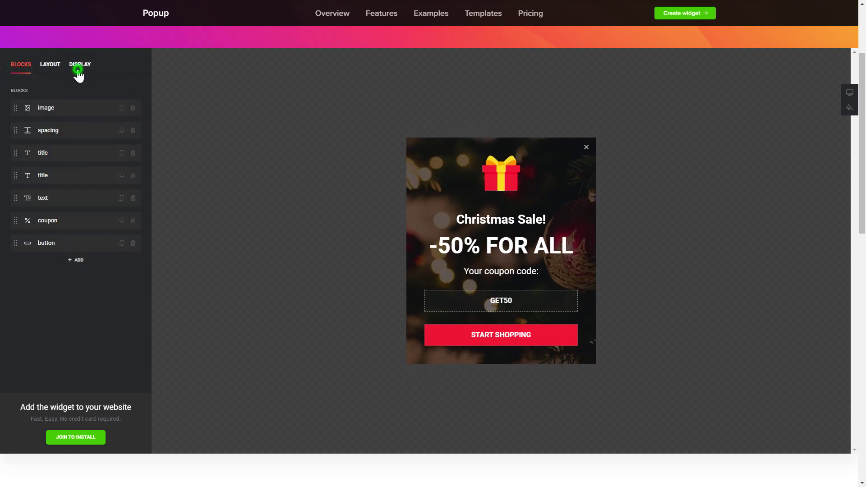
click(78, 99)
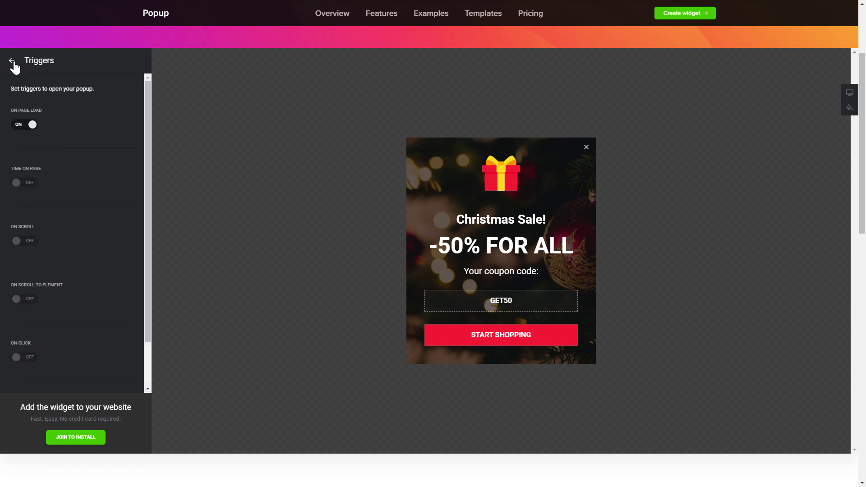
click(13, 61)
click(49, 73)
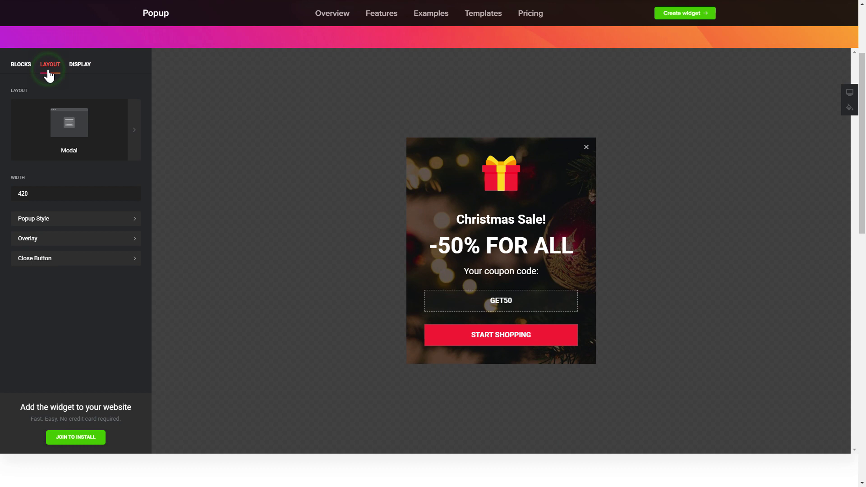
click(100, 127)
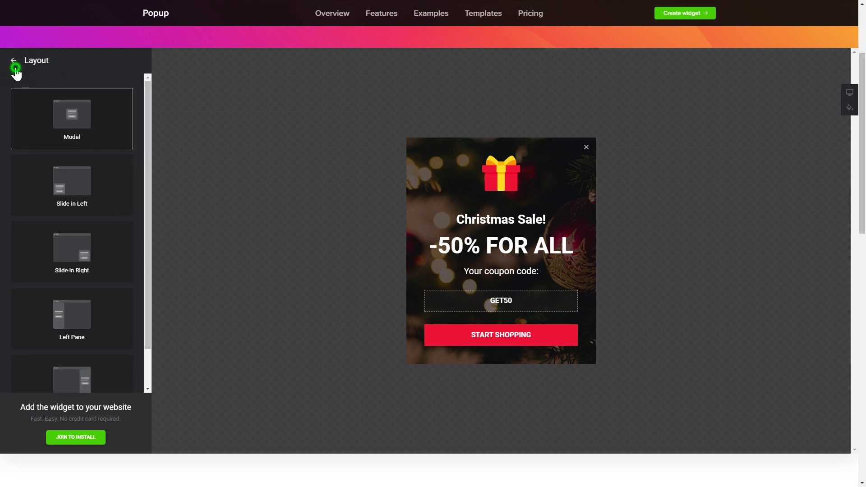
click(13, 62)
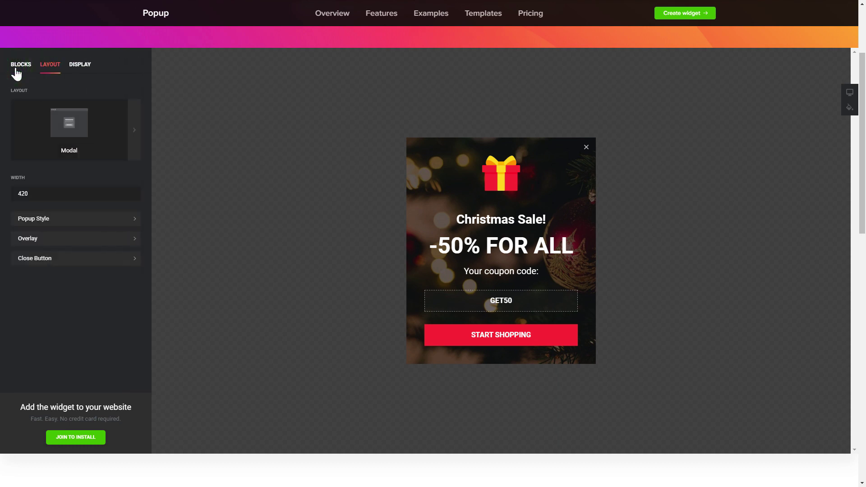
- Sign up for an Elfsight account with an email and password via Join to Install
click(77, 439)
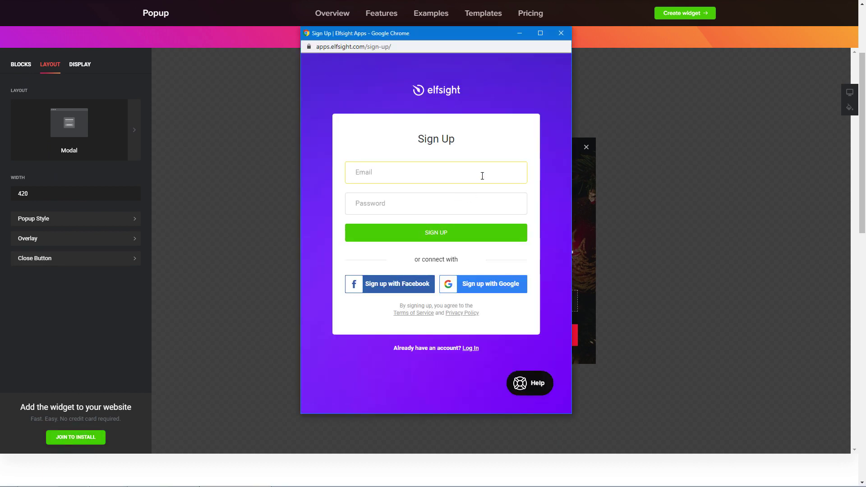
click(486, 172)
text(example@elfsight.com)
click(486, 199)
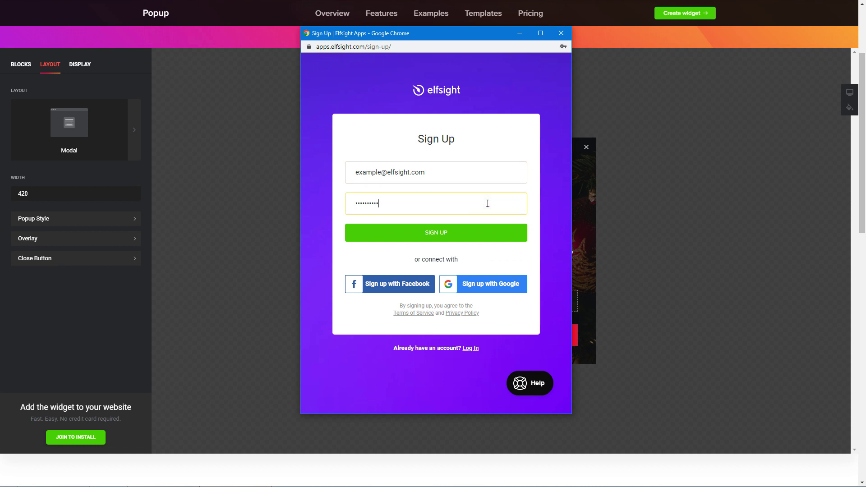
click(435, 238)
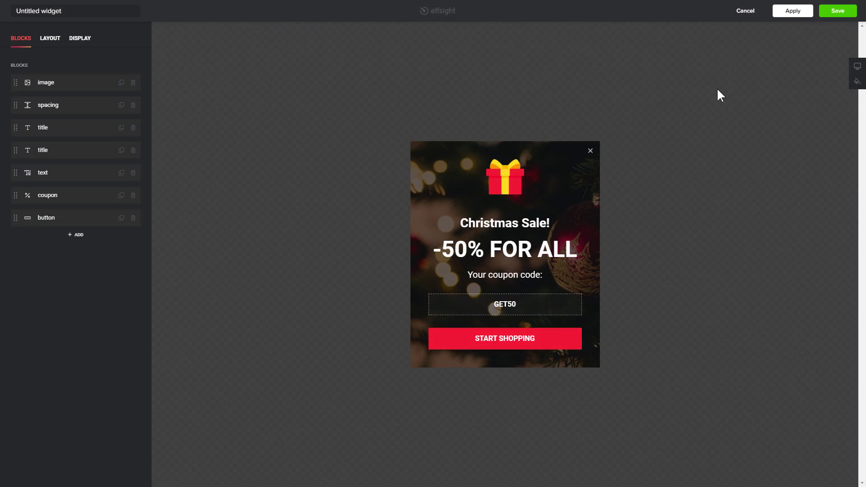
- Save the widget, subscribe to the free Lite plan, copy the embed code, and log into Webflow
click(838, 11)
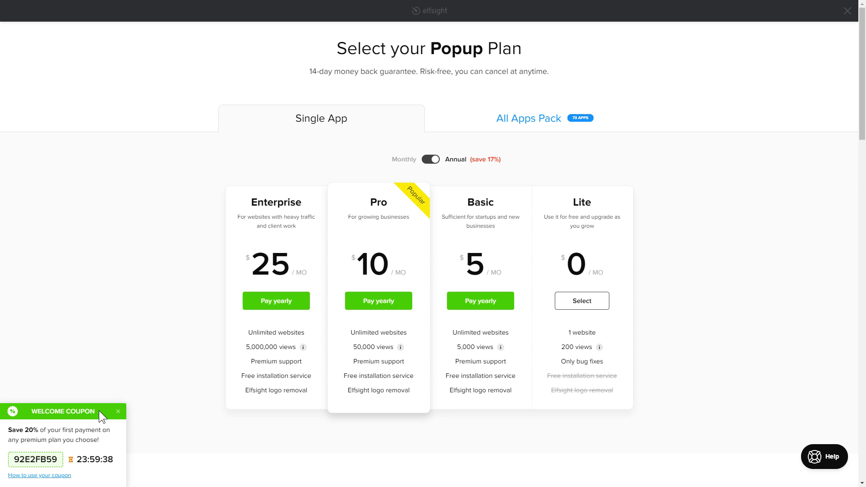
click(582, 301)
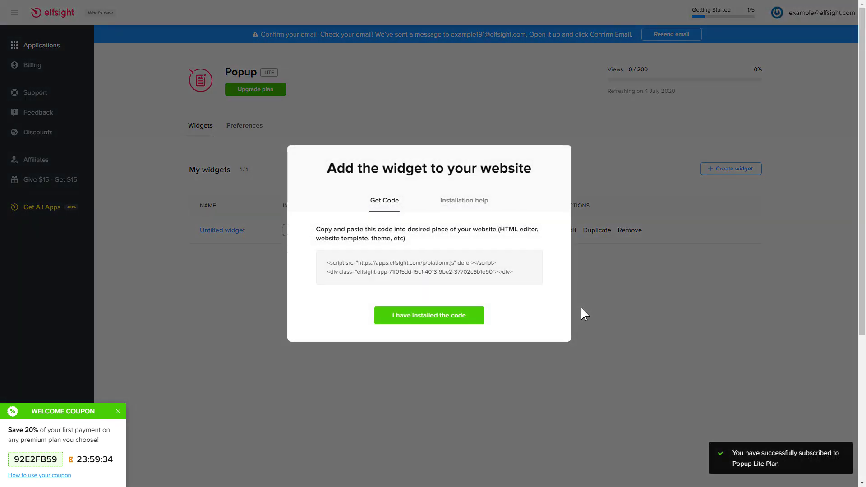
click(525, 276)
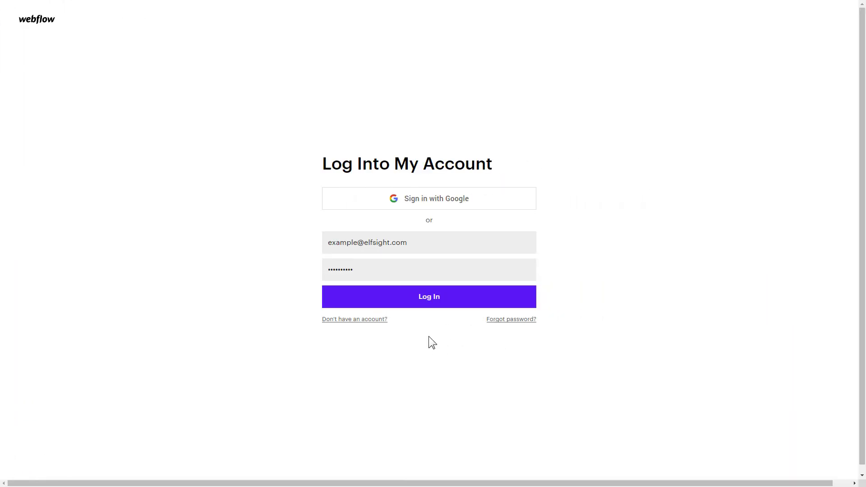
click(428, 308)
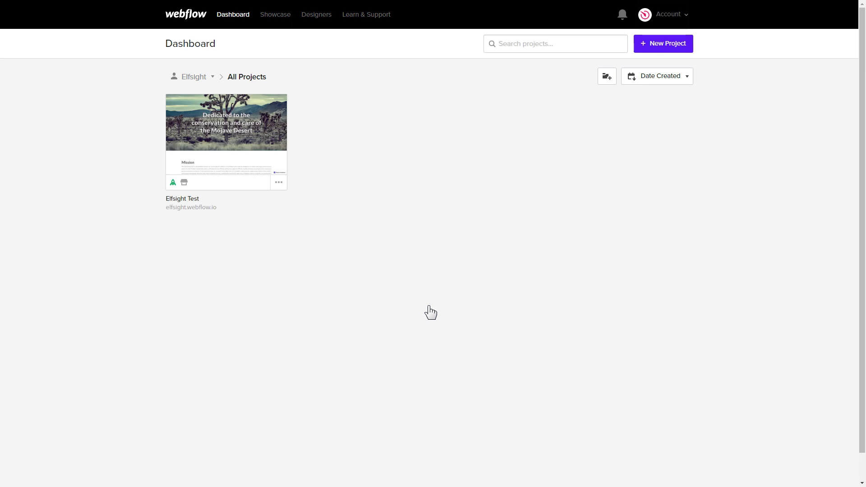
- Open Settings from the Elfsight Test project card's menu on the Dashboard
click(278, 188)
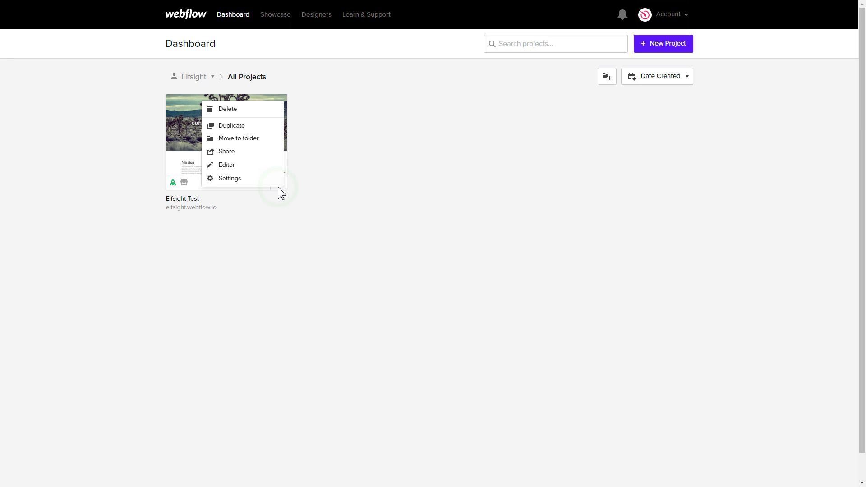
click(230, 178)
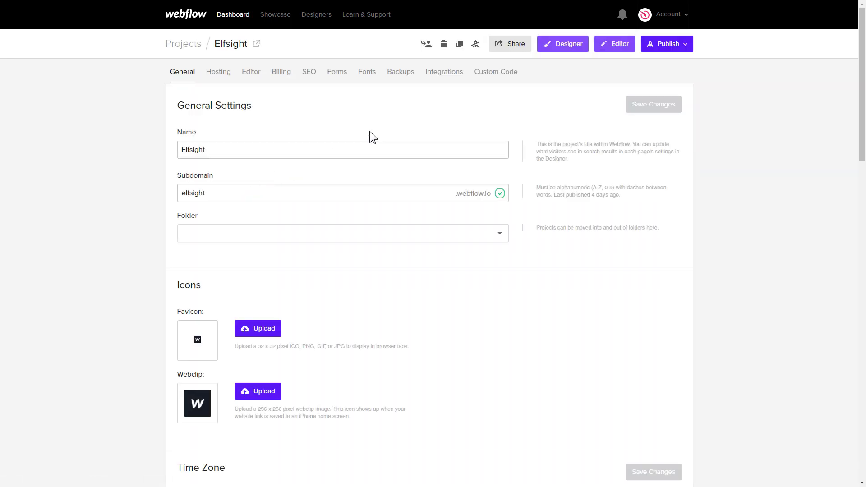
- Paste the Elfsight embed code into Head Code, save, and publish to elfsight.webflow.io
click(498, 80)
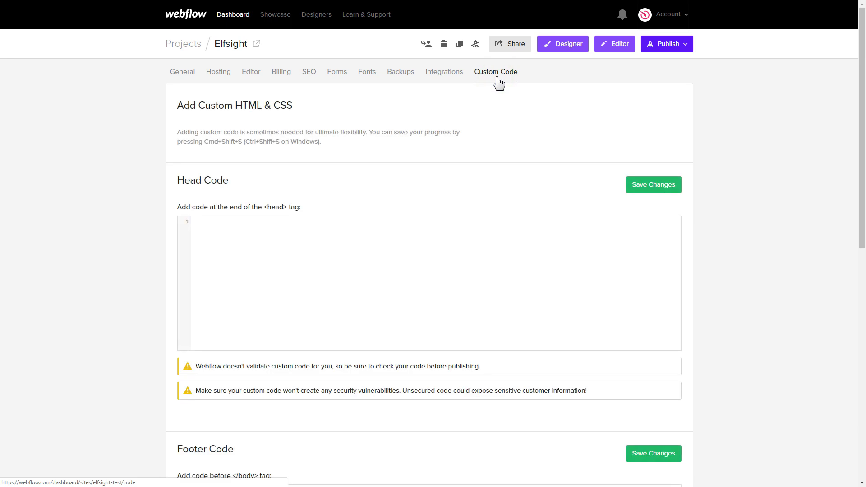
right_click(372, 224)
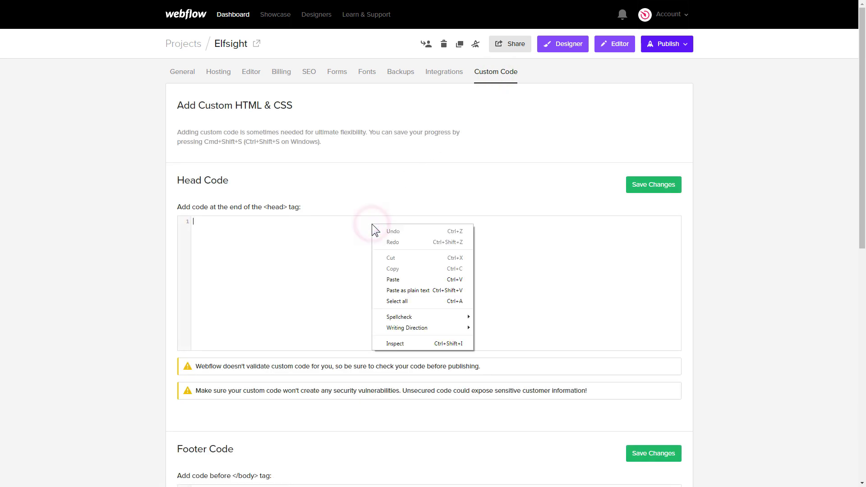
click(422, 278)
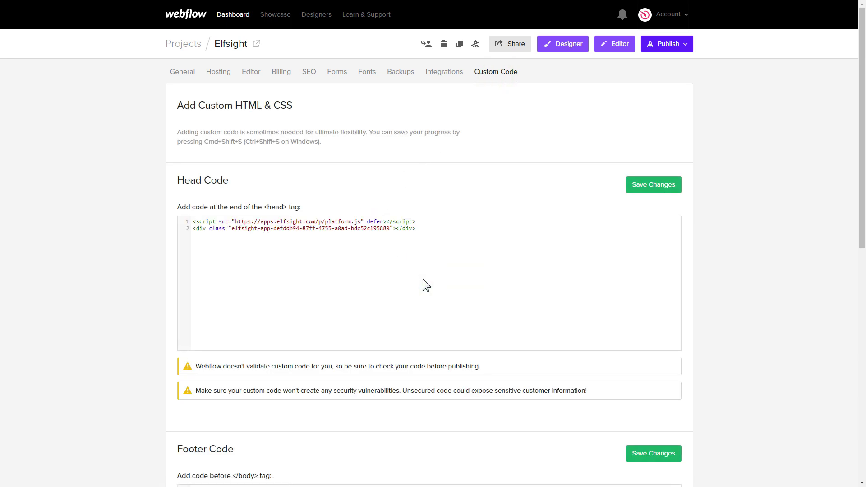
click(653, 194)
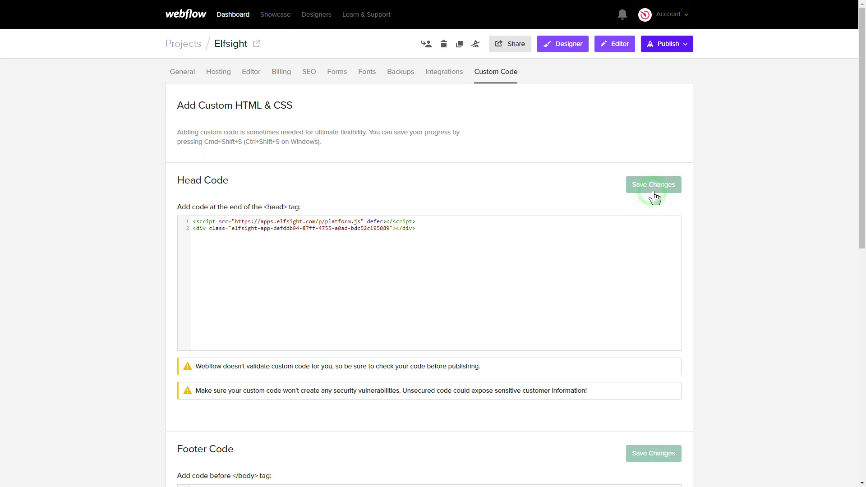
click(683, 44)
click(594, 142)
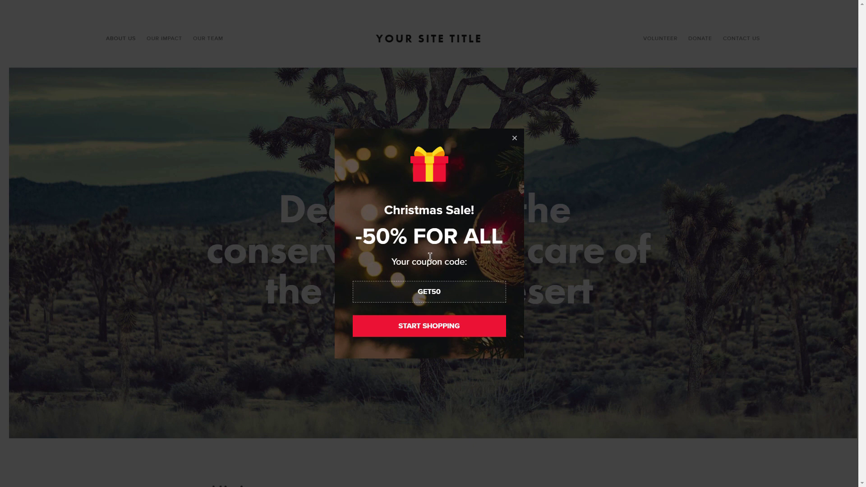
- Copy the GET50 coupon from the live popup, then close it to reveal the desert homepage
click(426, 295)
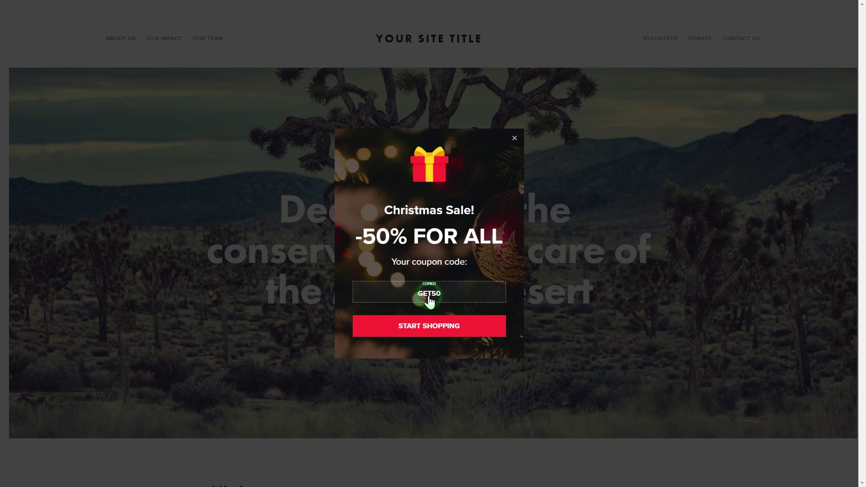
click(427, 327)
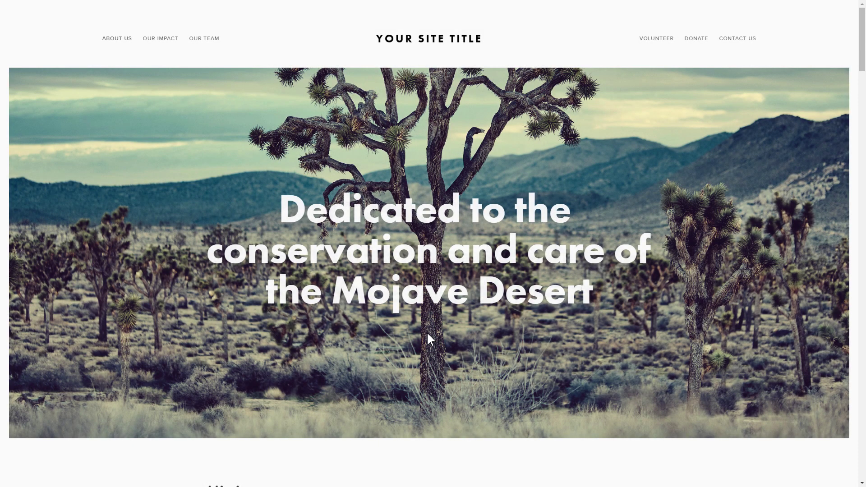